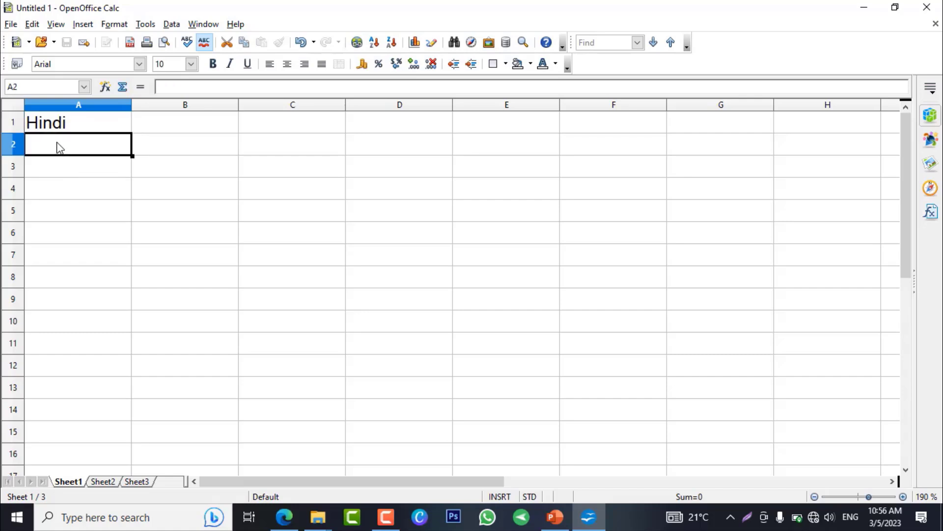
# Enter the subject names English and Maths in cells A2 and A3.
pyautogui.write('English')
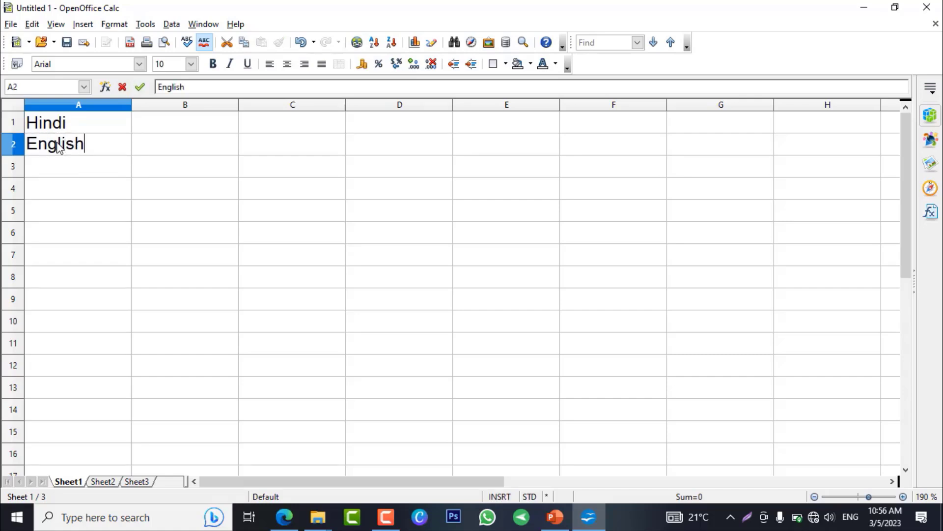
pyautogui.click(57, 169)
pyautogui.write('Maths')
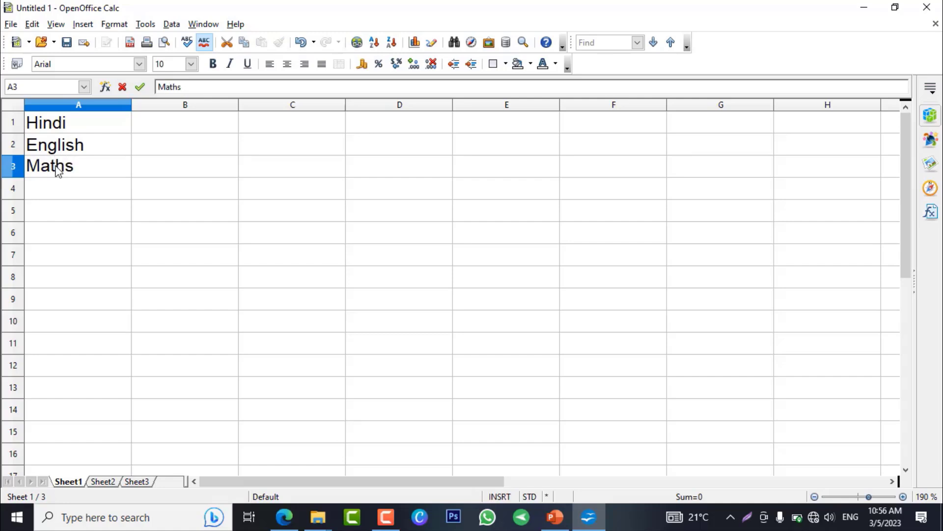
# Enter the marks 66, 77 and 88 in cells B1 to B3 beside the subjects.
pyautogui.click(163, 128)
pyautogui.write('66')
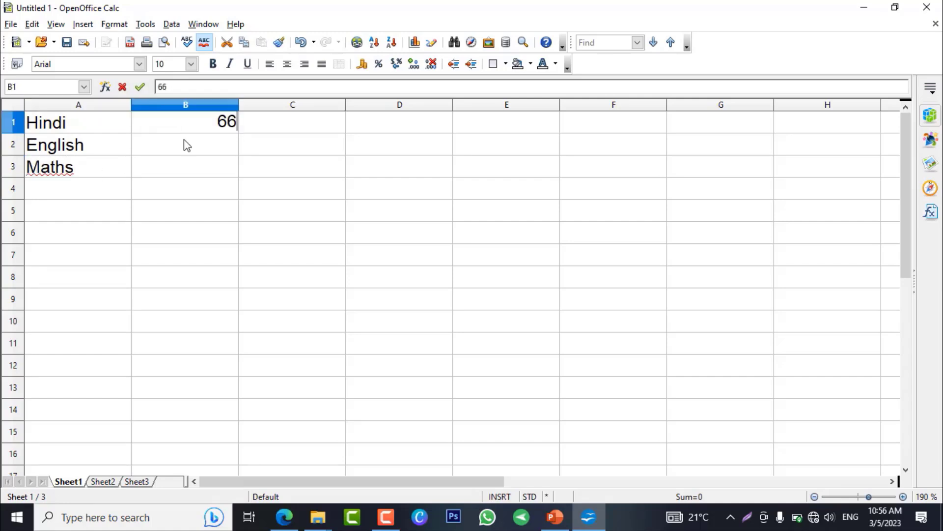
pyautogui.click(187, 147)
pyautogui.write('77')
pyautogui.click(203, 173)
pyautogui.write('88')
# Start recording a macro with the empty cell B4 below the marks selected.
pyautogui.click(190, 186)
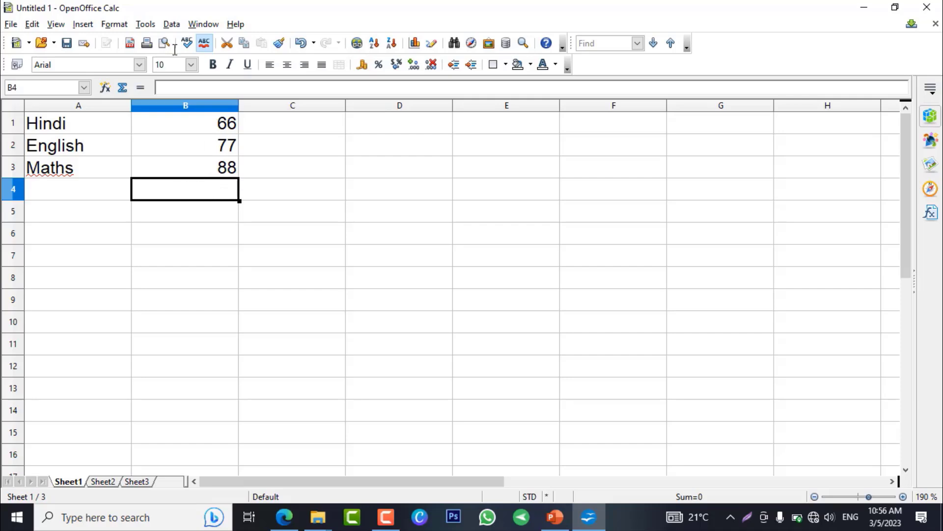
pyautogui.click(142, 31)
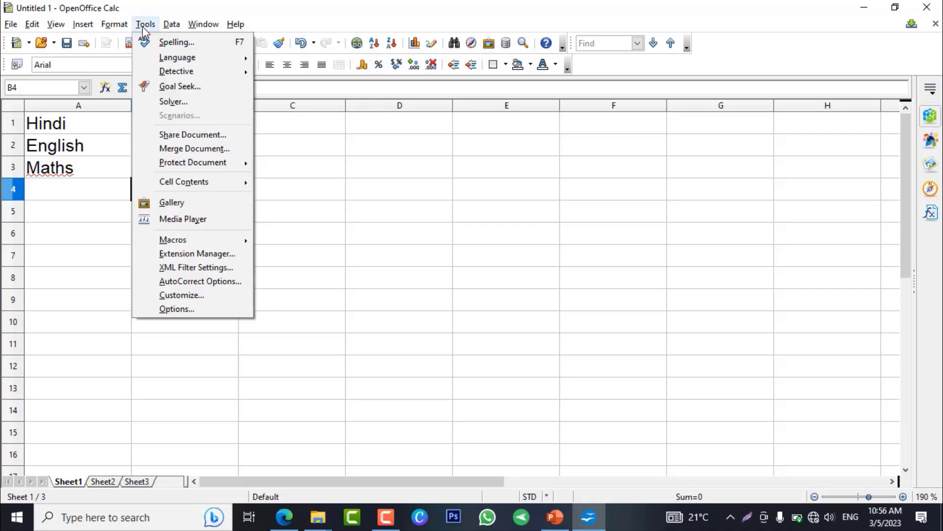
pyautogui.moveTo(199, 240)
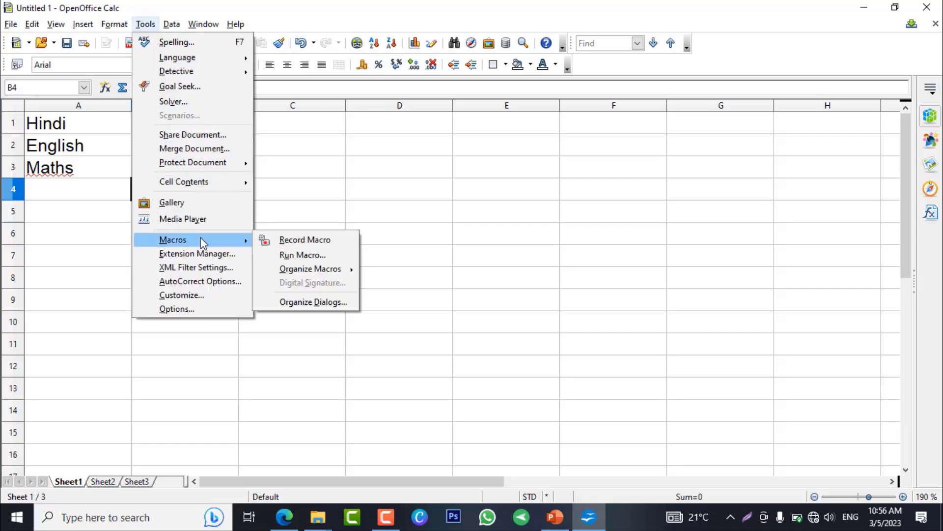
pyautogui.click(303, 240)
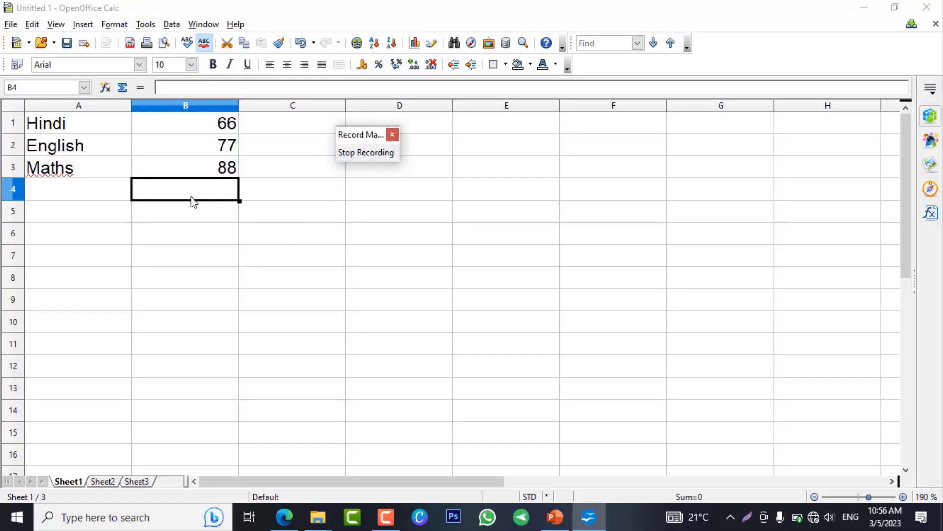
# Enter the formula =B1+B2+B3 in cell B4 to add the three marks.
pyautogui.write('=')
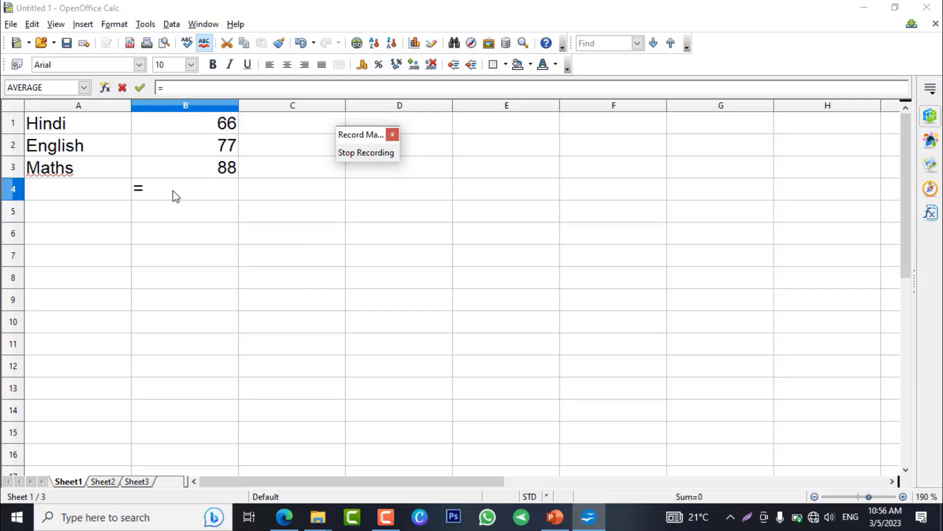
pyautogui.click(195, 120)
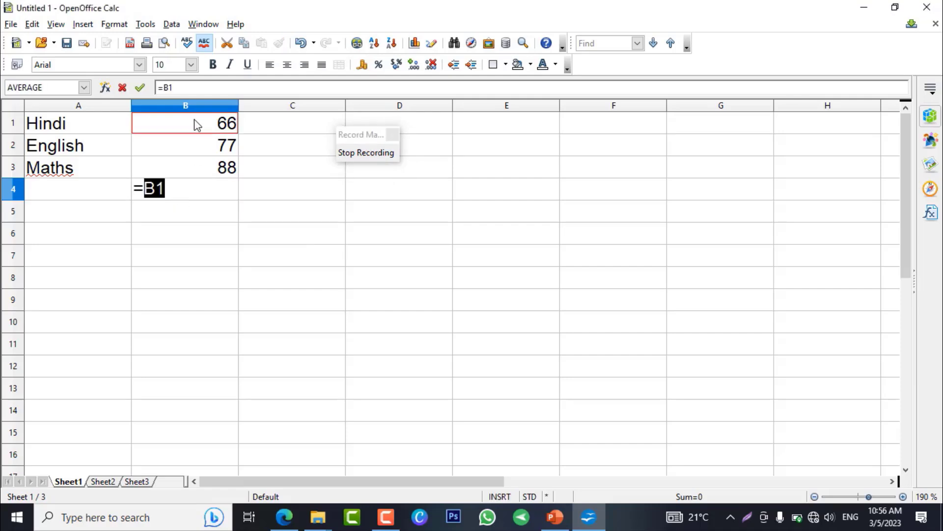
pyautogui.write('+')
pyautogui.click(208, 146)
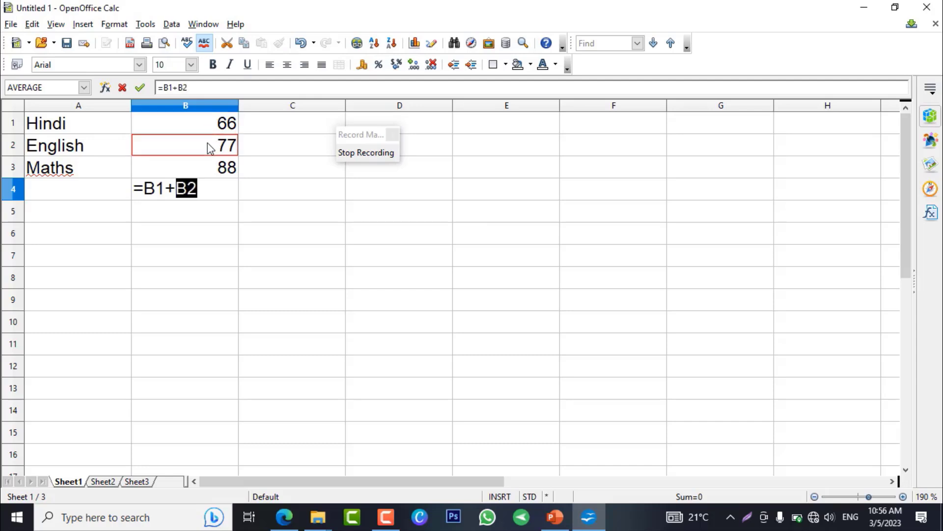
pyautogui.write('+')
pyautogui.click(209, 171)
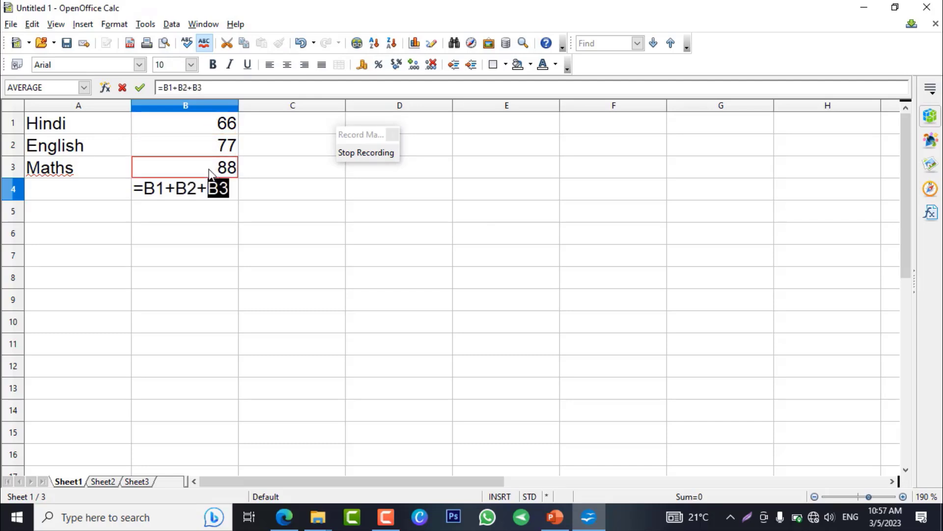
pyautogui.write('+')
pyautogui.press('BackSpace')
pyautogui.press('Return')
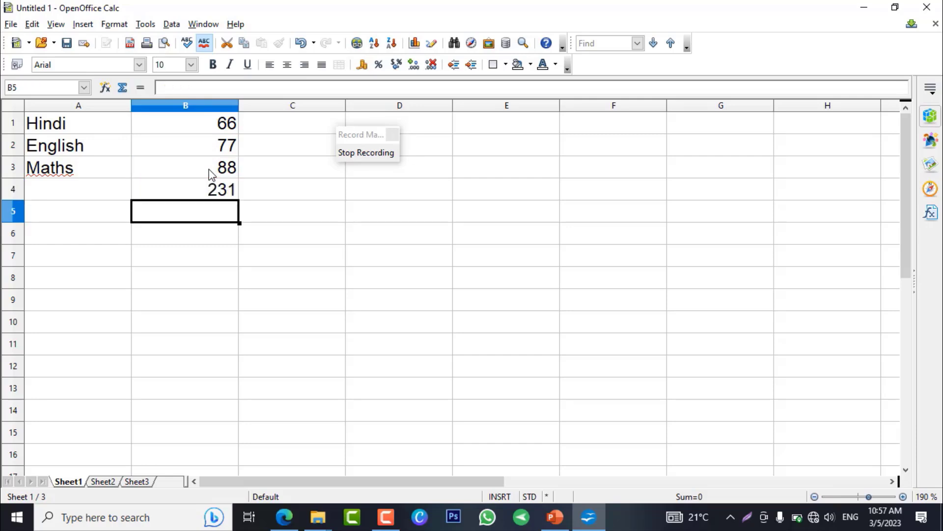
# Reselect cell B4 and stop the macro recording.
pyautogui.click(222, 191)
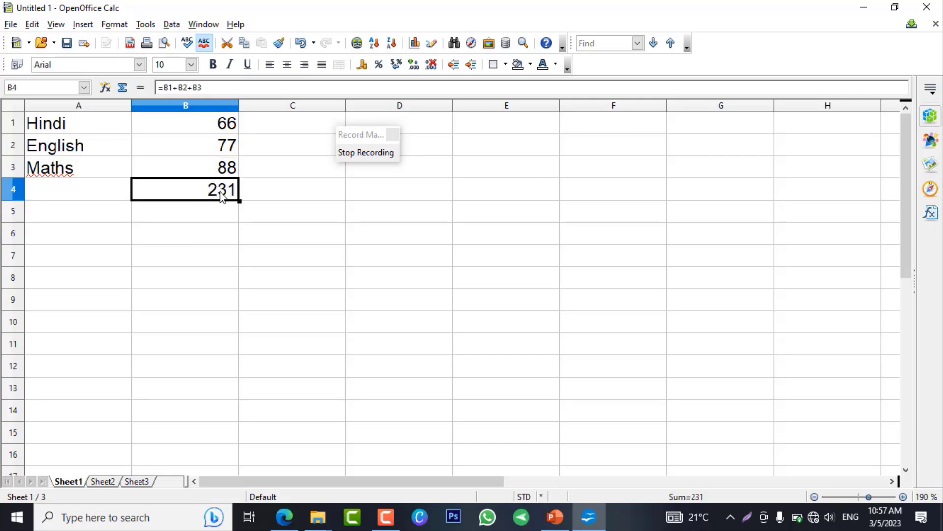
pyautogui.click(356, 153)
pyautogui.moveTo(412, 143); pyautogui.dragTo(437, 104)
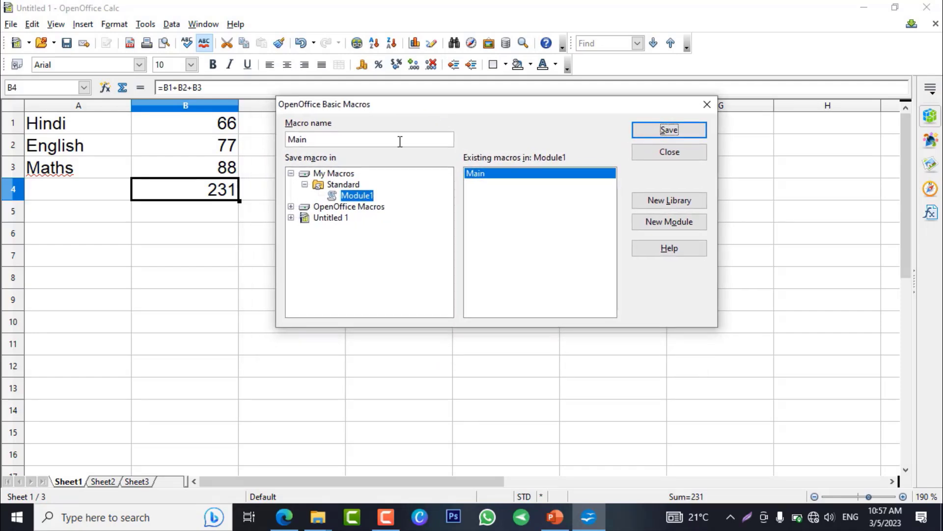
# Create a new module with the default name in the Untitled 1 document and choose it as the macro's save location.
pyautogui.click(306, 185)
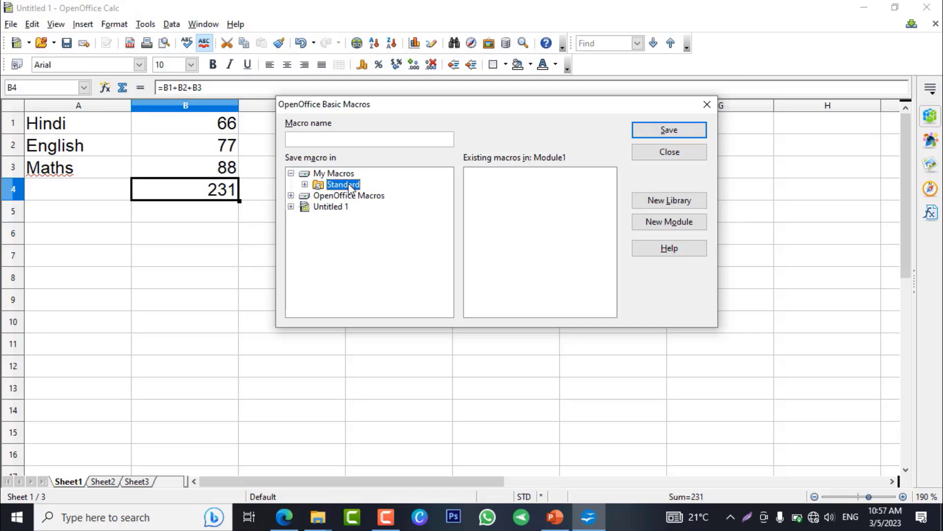
pyautogui.click(290, 174)
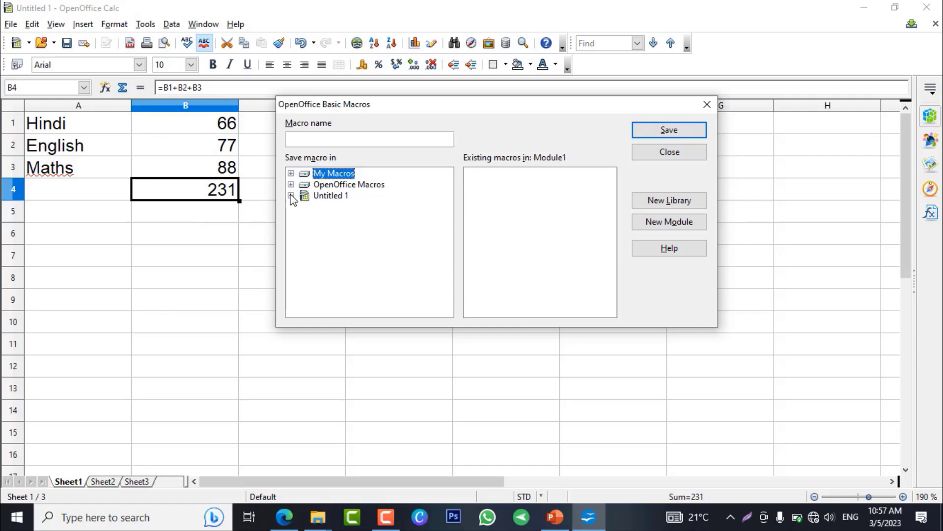
pyautogui.click(329, 199)
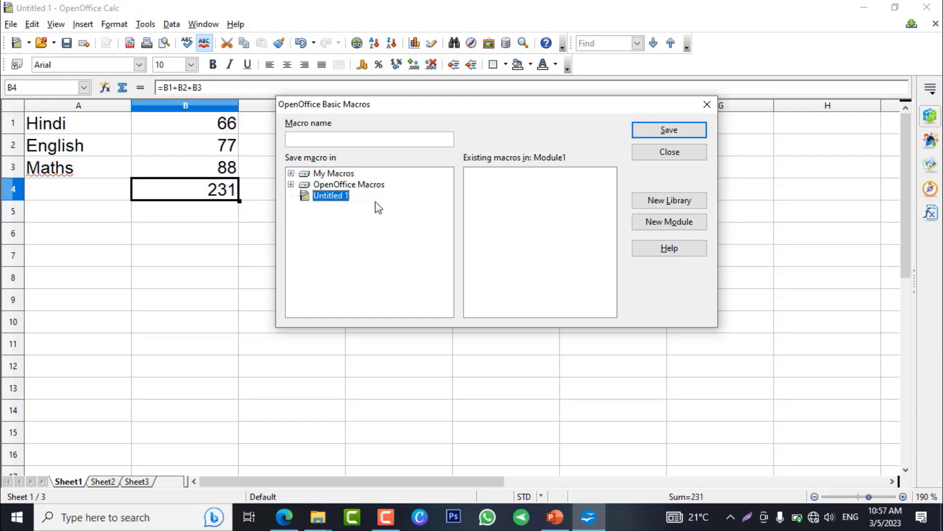
pyautogui.click(292, 184)
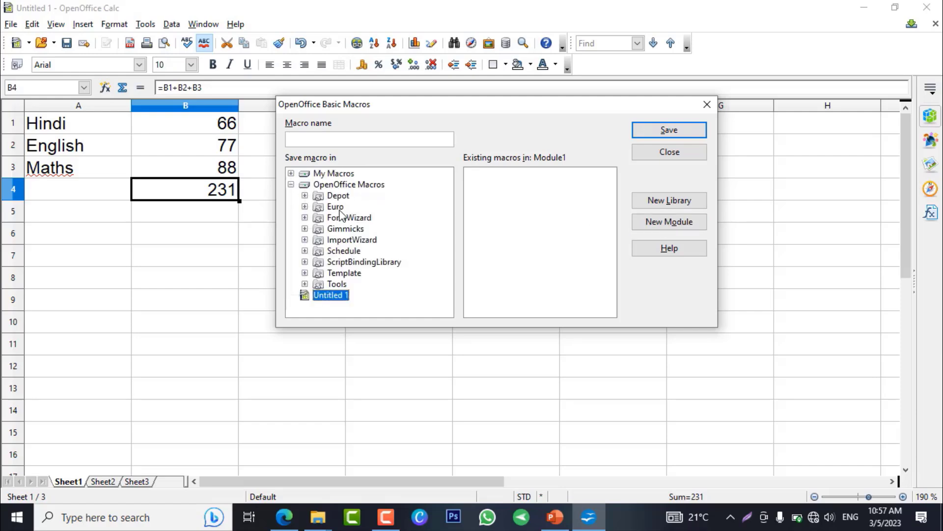
pyautogui.click(292, 185)
pyautogui.click(292, 173)
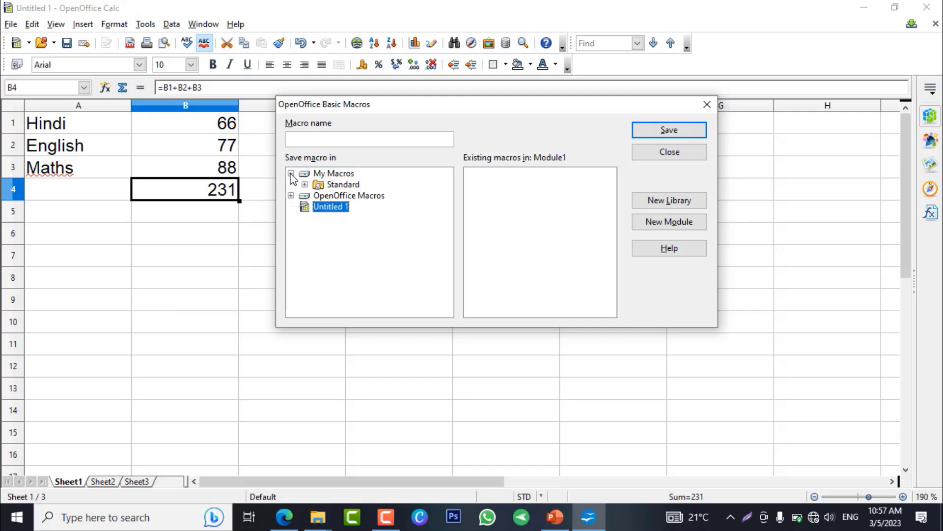
pyautogui.click(305, 184)
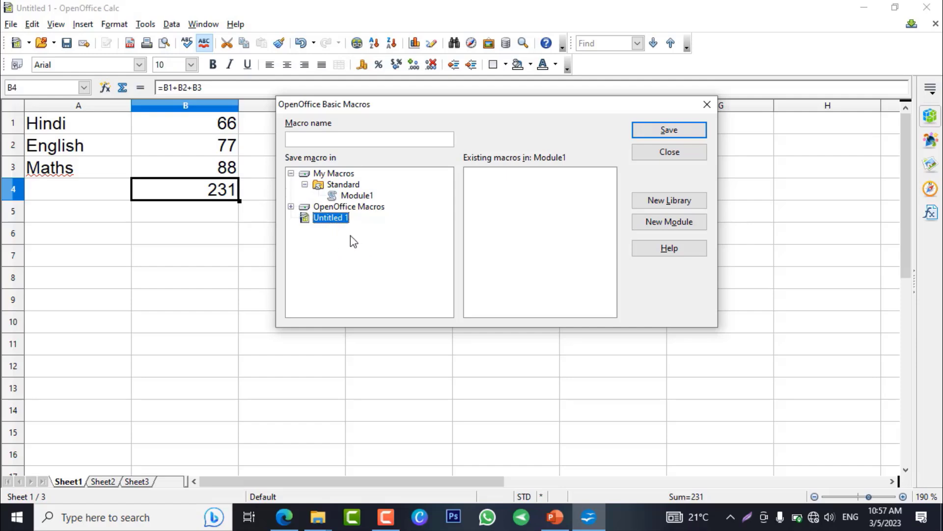
pyautogui.click(667, 223)
pyautogui.click(568, 202)
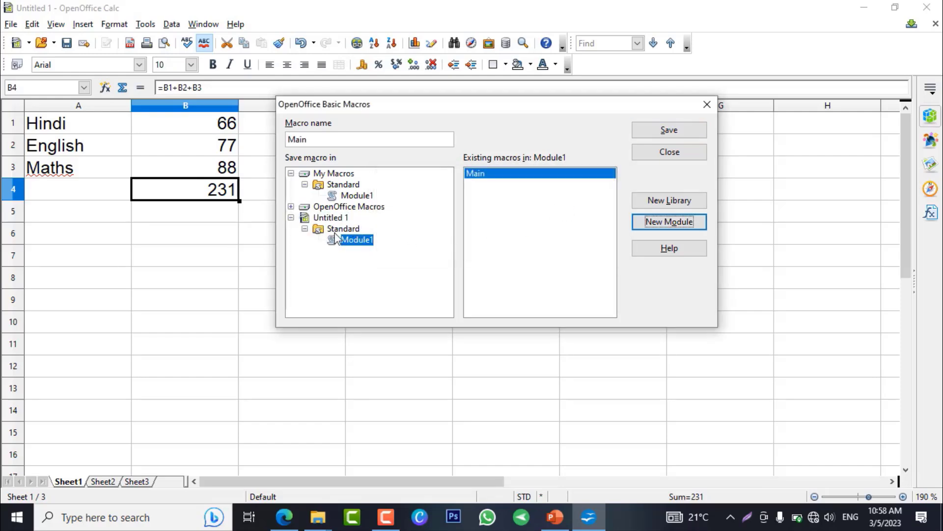
pyautogui.click(360, 241)
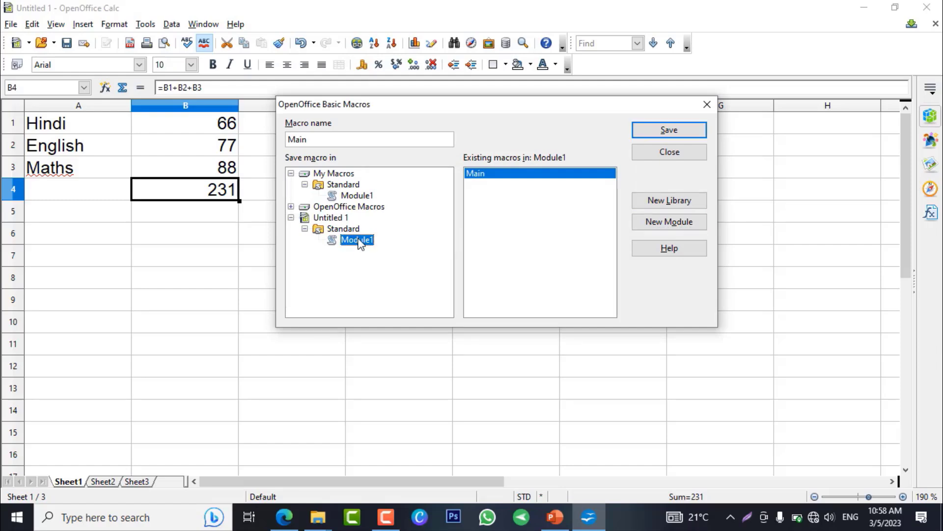
# Save the recorded macro as NumSum in Module1 of the Untitled 1 document.
pyautogui.moveTo(318, 140); pyautogui.dragTo(283, 139)
pyautogui.press('BackSpace')
pyautogui.write('Num')
pyautogui.press('BackSpace')
pyautogui.press('BackSpace')
pyautogui.press('BackSpace')
pyautogui.write('NumSum')
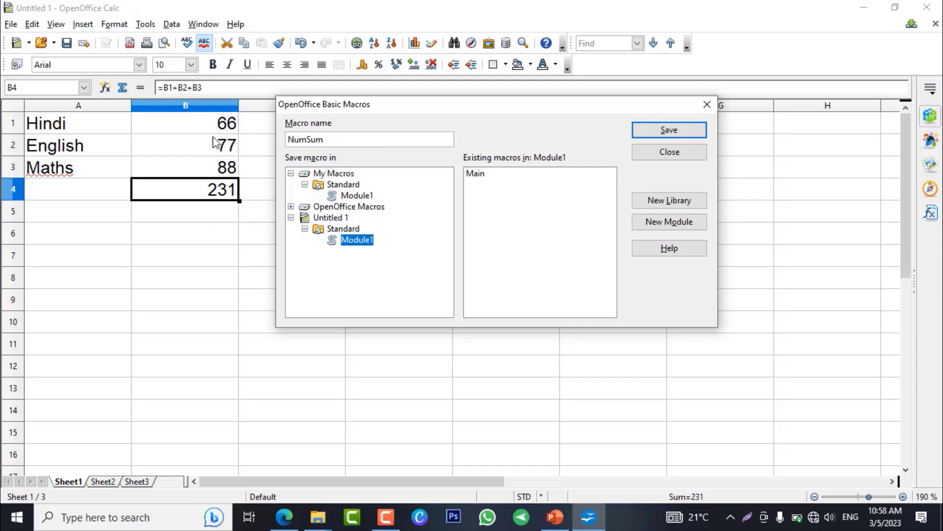
pyautogui.click(671, 132)
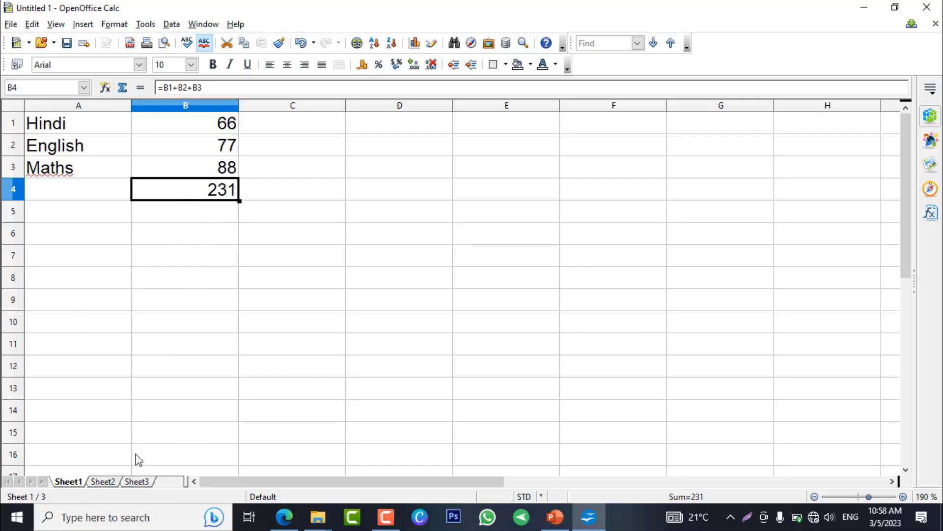
# On Sheet2, enter the subject names Maths, Sst and Science in cells A1 to A3.
pyautogui.click(103, 481)
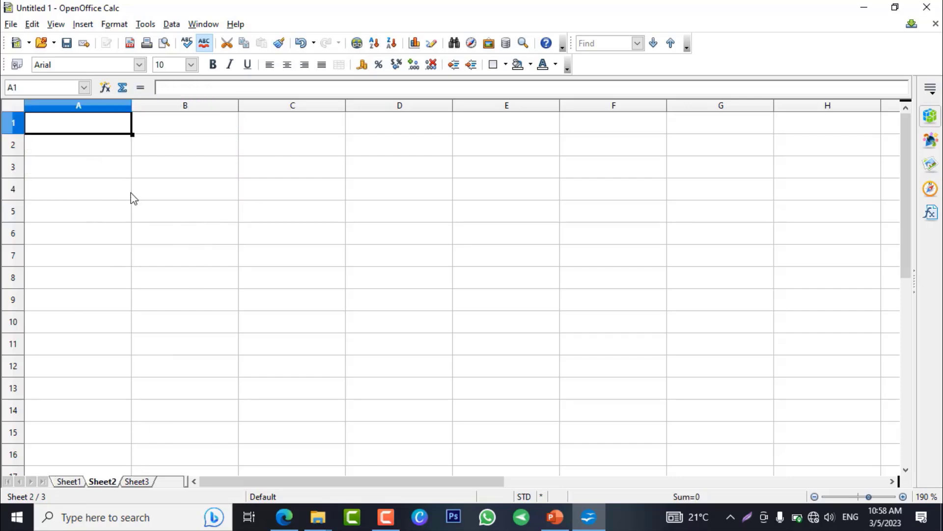
pyautogui.write('Maths')
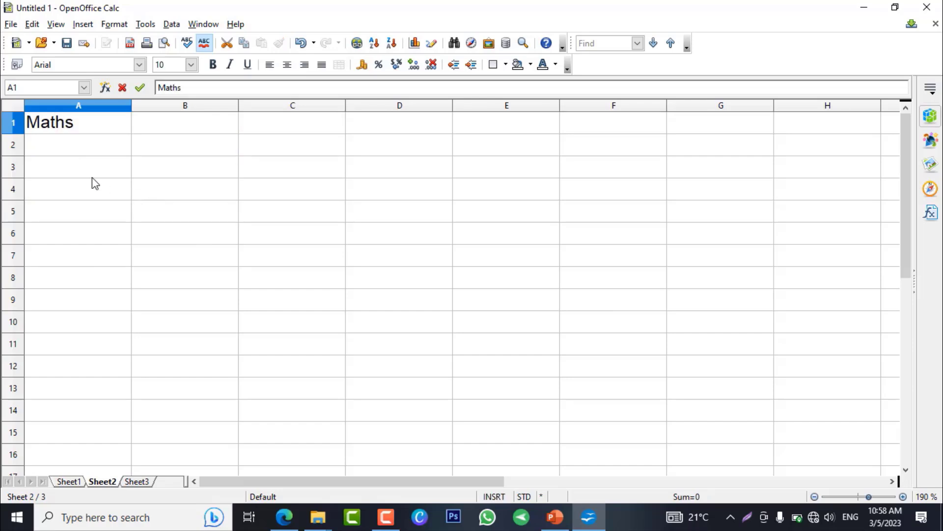
pyautogui.click(78, 147)
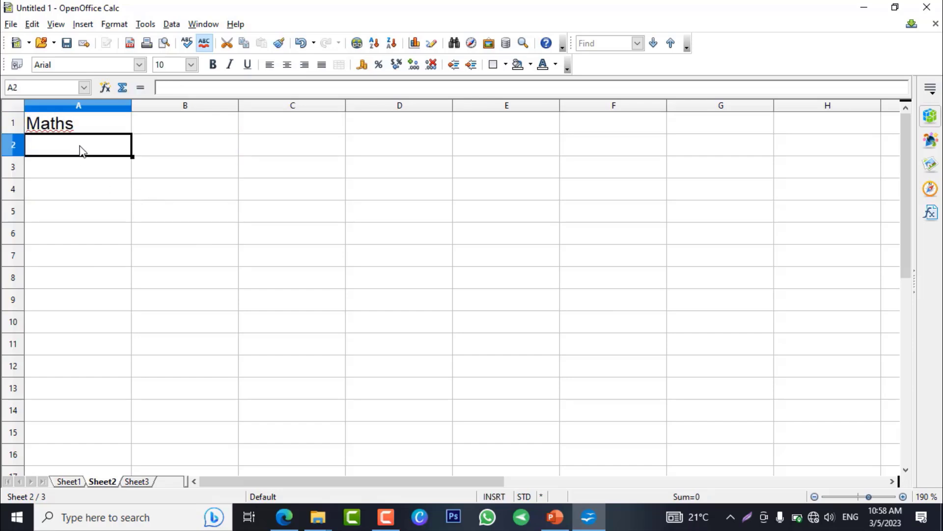
pyautogui.write('SSt')
pyautogui.click(81, 169)
pyautogui.write('S')
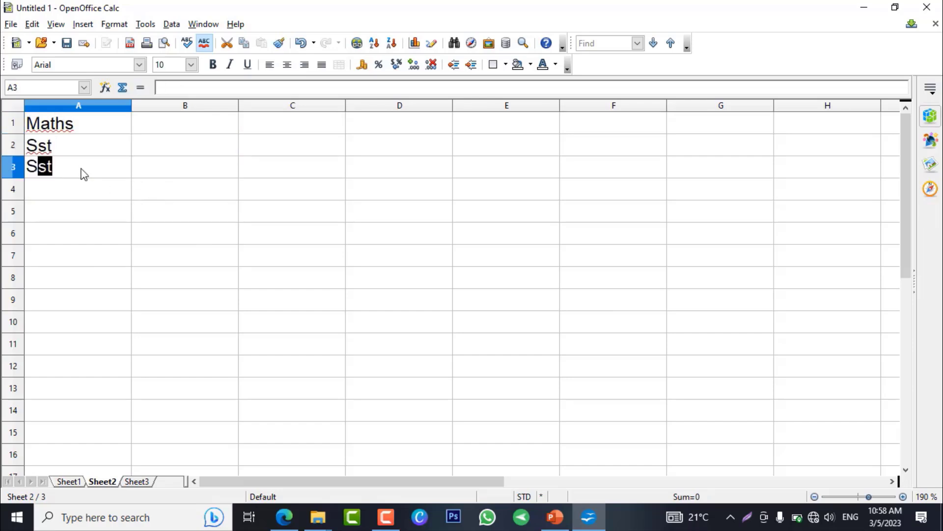
pyautogui.write('cience')
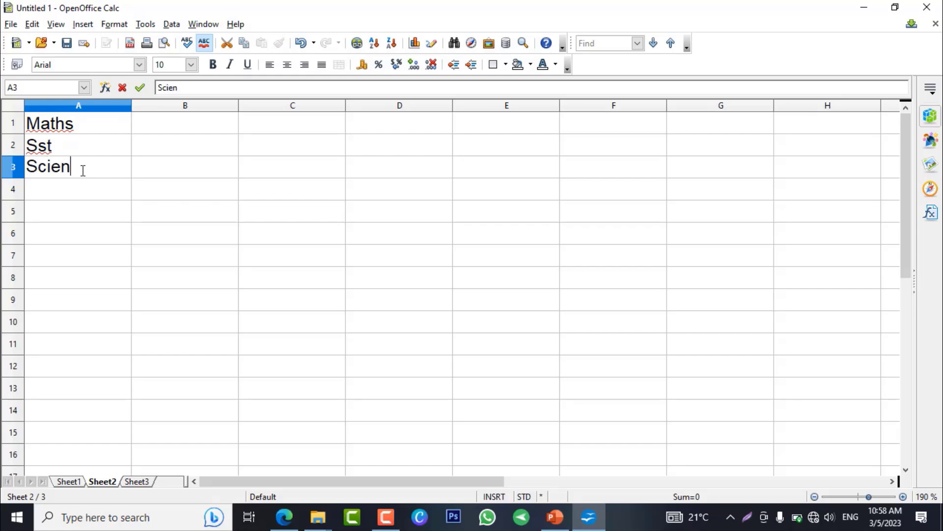
# Enter the marks 77, 88 and 99 in cells B1 to B3 of Sheet2.
pyautogui.click(168, 128)
pyautogui.write('77')
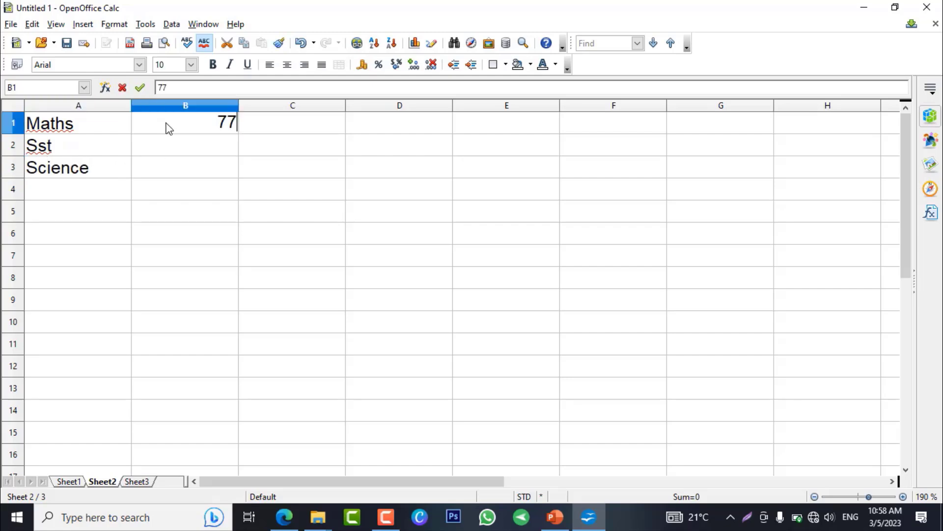
pyautogui.press('Return')
pyautogui.write('88')
pyautogui.click(180, 174)
pyautogui.write('99')
# Run the NumSum macro from Module1 in the Standard library of Untitled 1 on cell B4 of Sheet2.
pyautogui.click(193, 193)
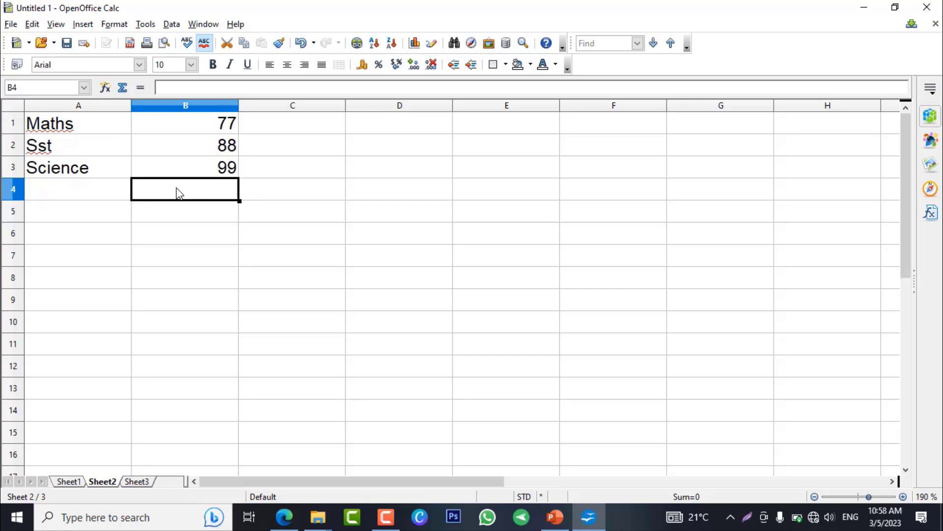
pyautogui.click(146, 25)
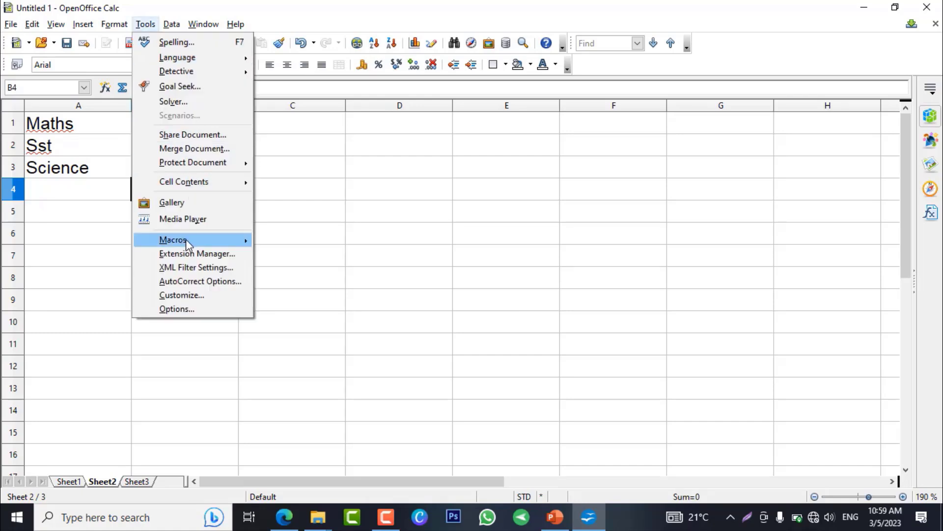
pyautogui.moveTo(214, 242)
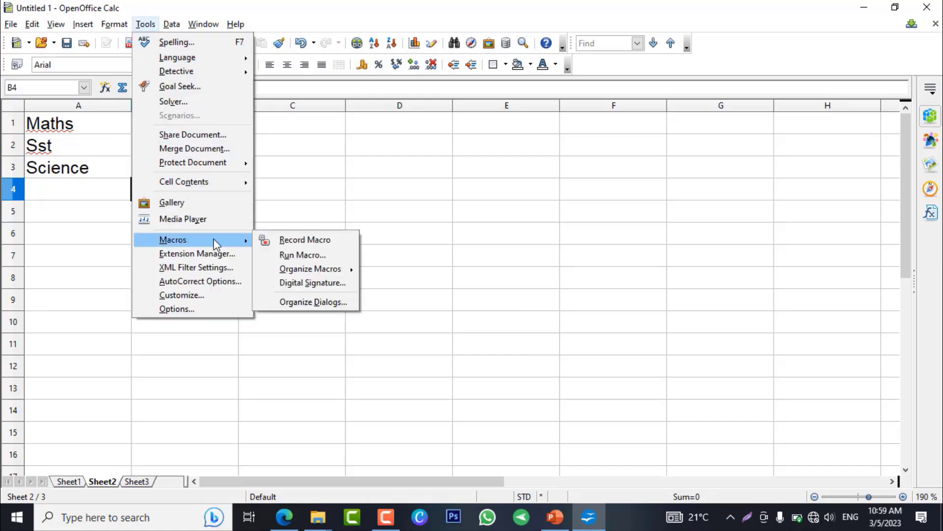
pyautogui.click(302, 255)
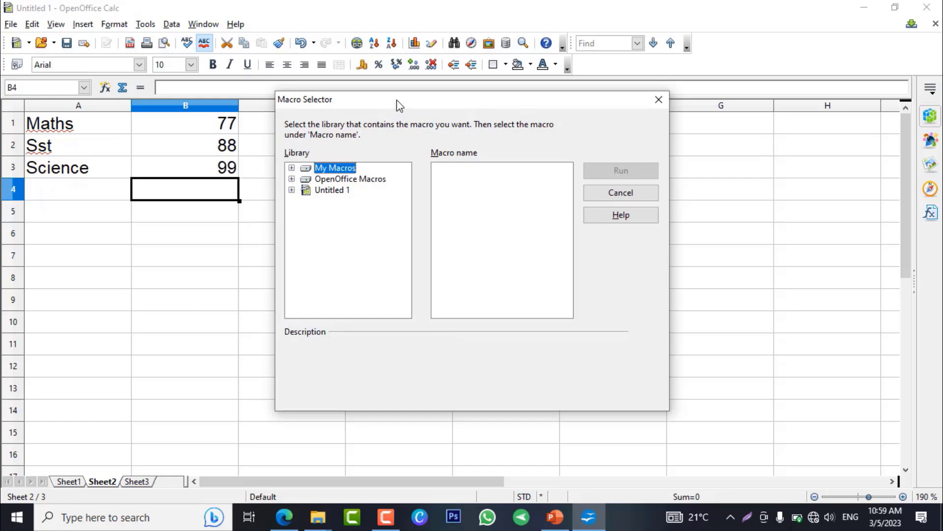
pyautogui.moveTo(397, 100); pyautogui.dragTo(402, 94)
pyautogui.click(296, 177)
pyautogui.click(309, 188)
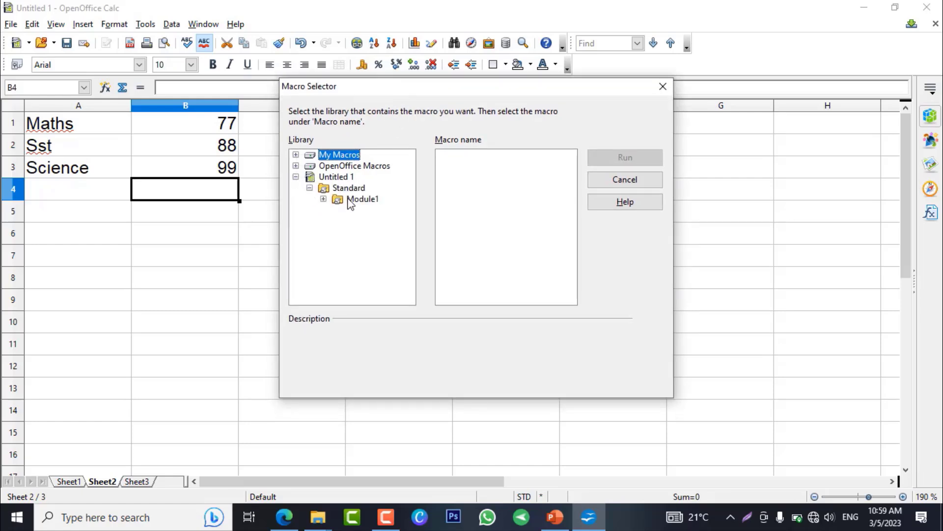
pyautogui.click(324, 199)
pyautogui.click(358, 199)
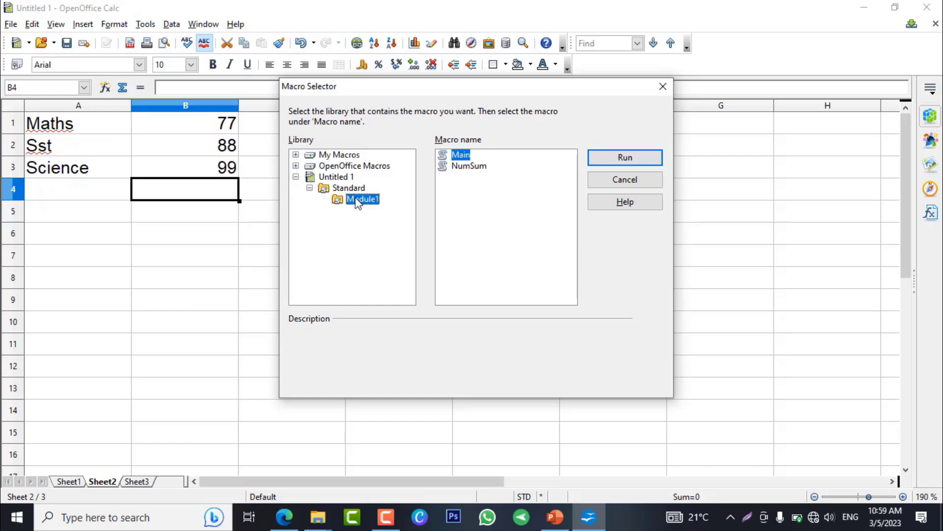
pyautogui.click(480, 167)
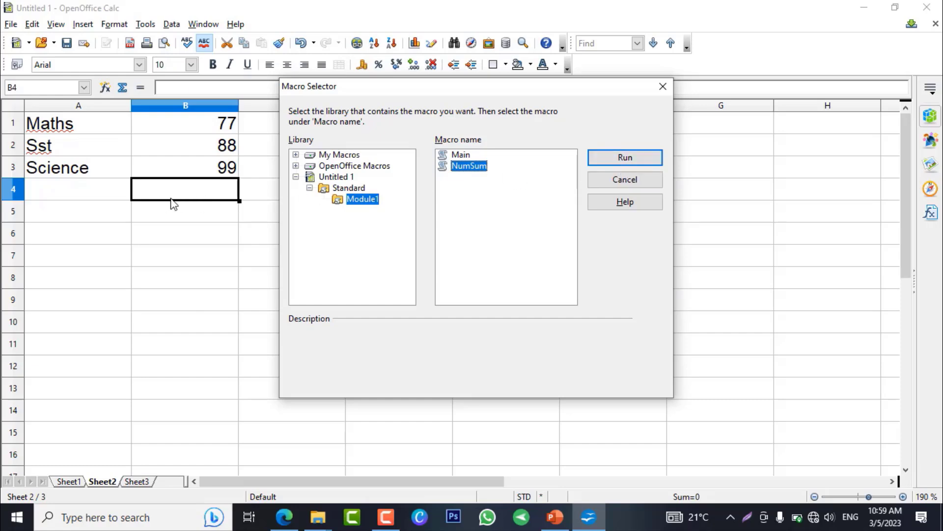
pyautogui.click(626, 161)
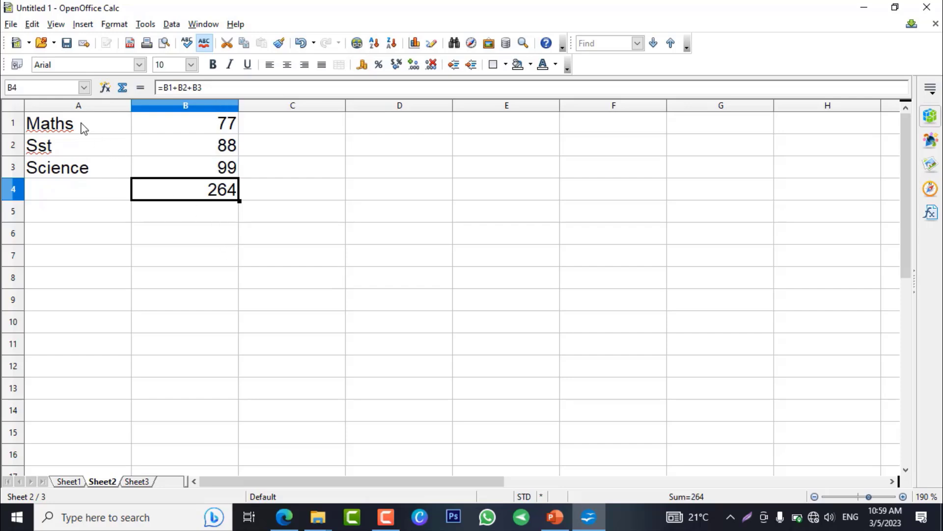
# Compare the marks and total in A1:B4 of Sheet1 with those on Sheet2, and minimize the spreadsheet window.
pyautogui.click(70, 481)
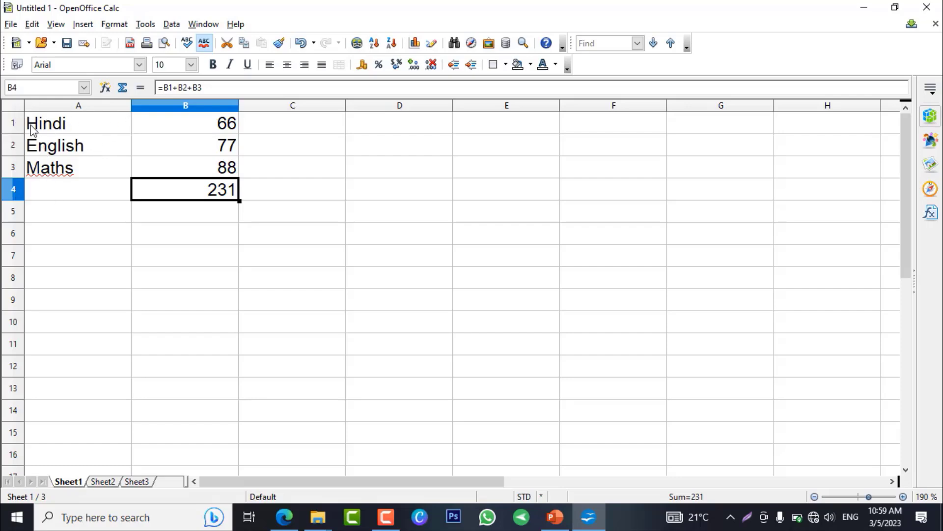
pyautogui.moveTo(79, 122); pyautogui.dragTo(208, 192)
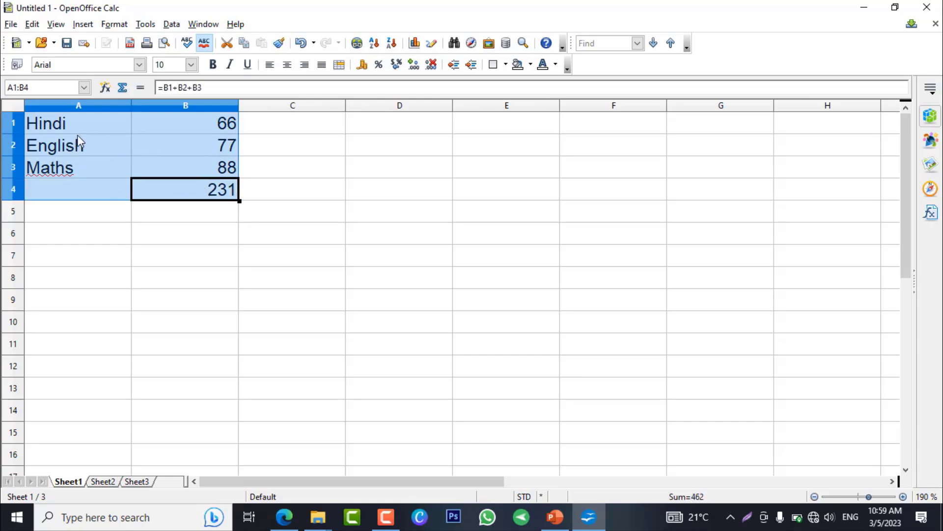
pyautogui.click(104, 481)
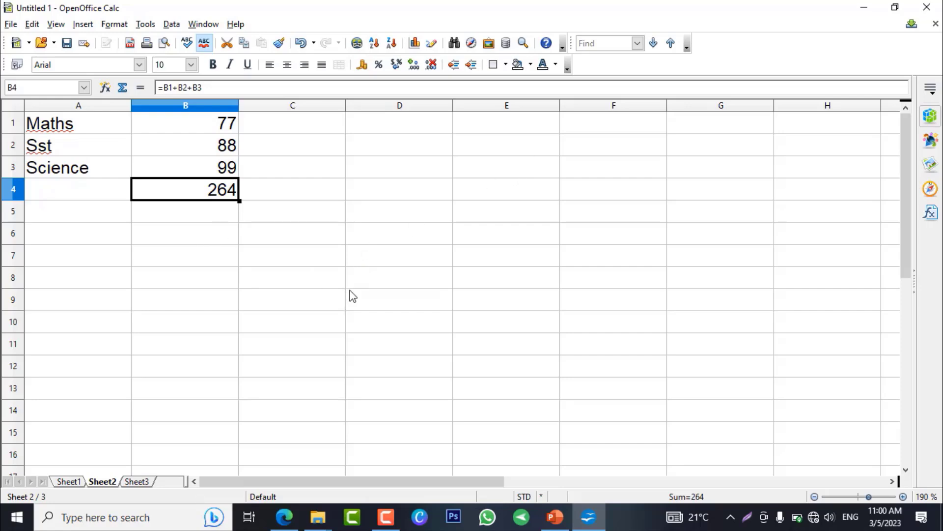
pyautogui.click(865, 7)
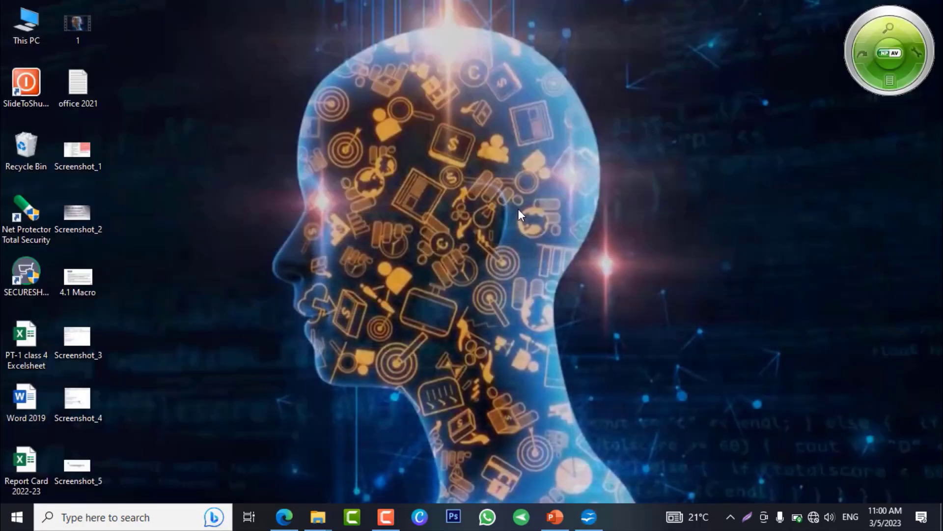